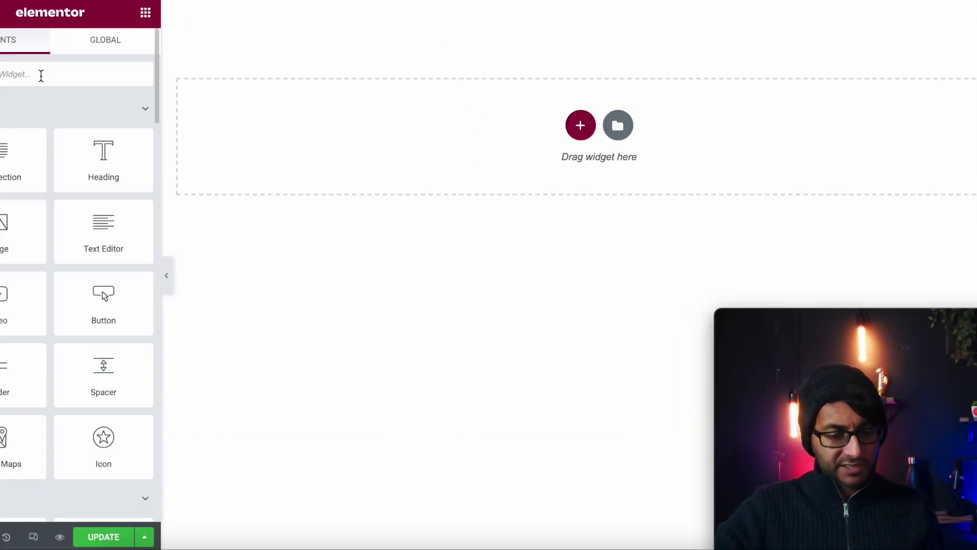
Start a widget search in the Elements panel by typing 'a'
left_click(41, 75)
type("a")
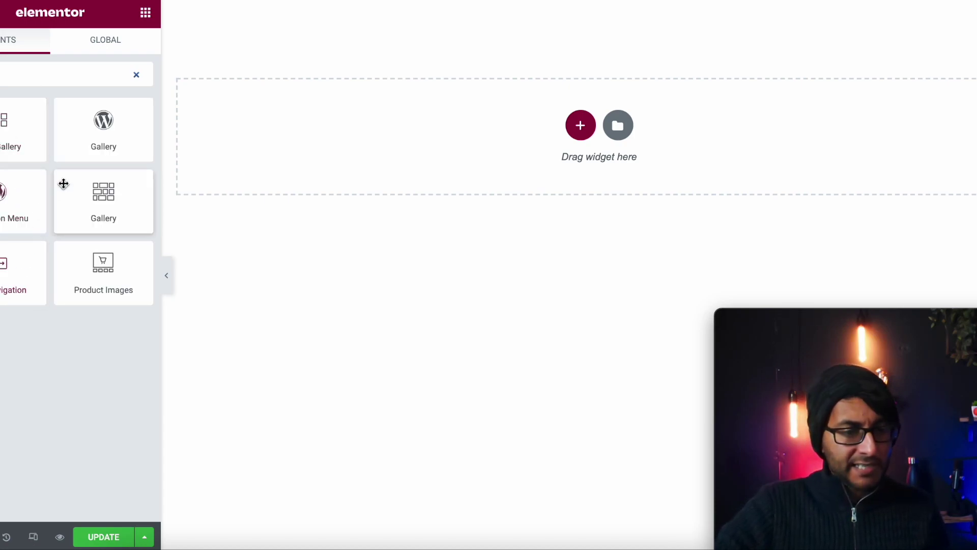
Drop a Gallery widget onto the empty section and select the deer, elephant and lion head images
left_click_drag(104, 199, 127, 218)
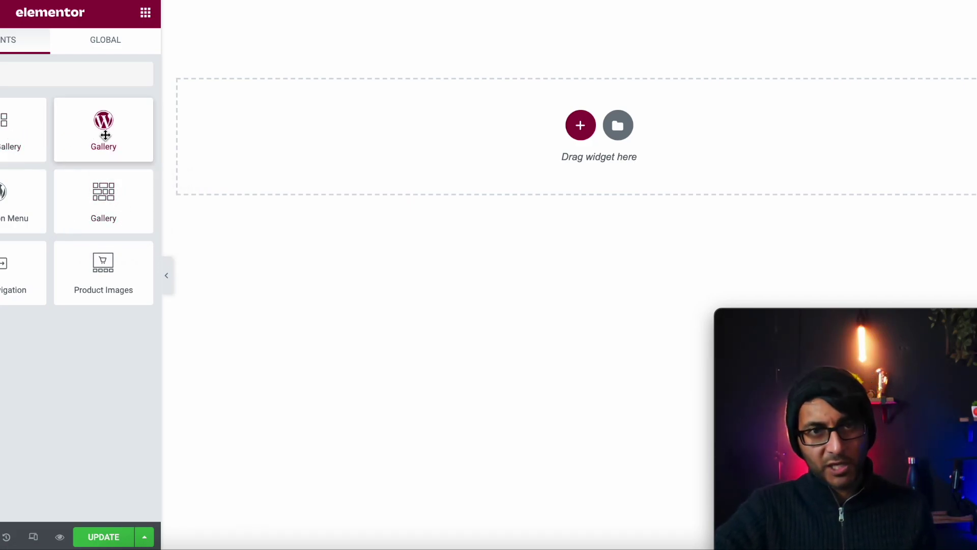
left_click_drag(139, 192, 482, 142)
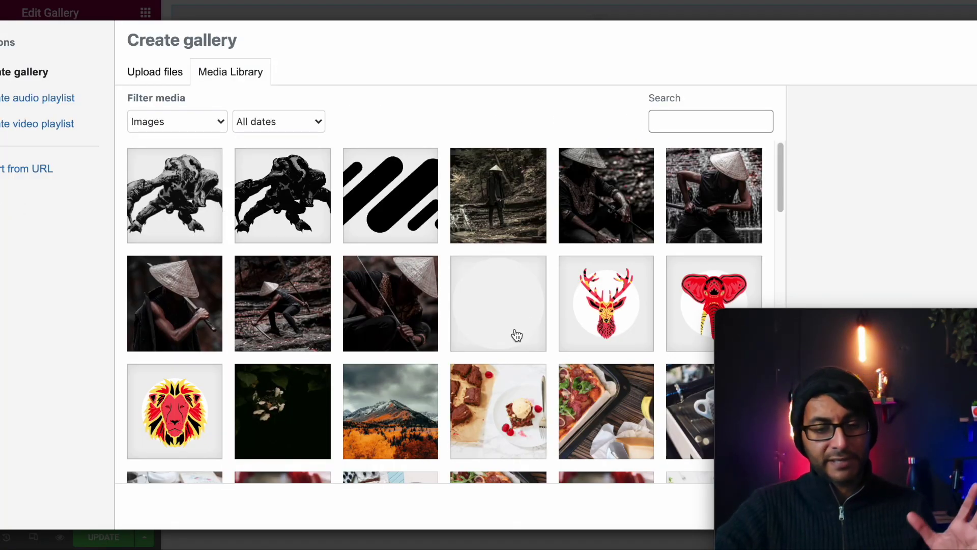
left_click(600, 311)
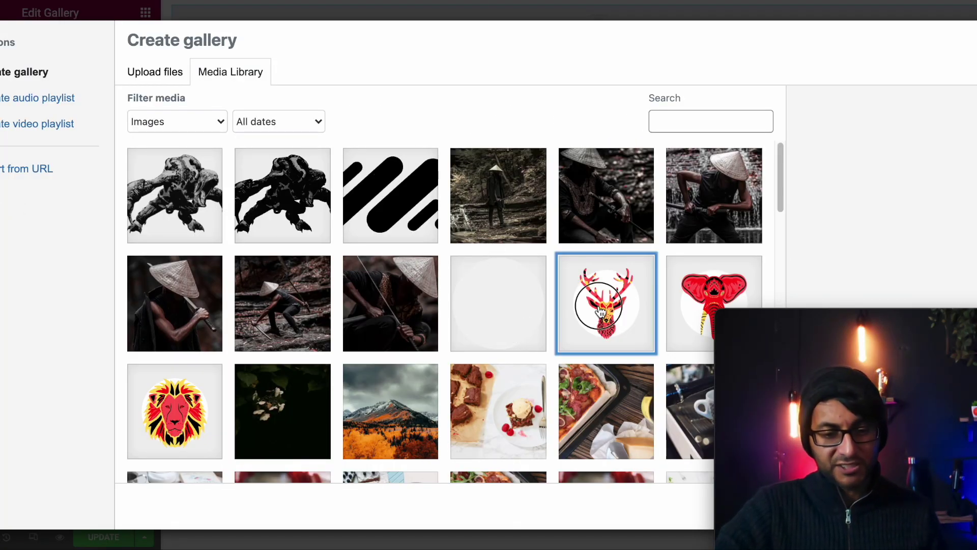
left_click(690, 285)
left_click(209, 378)
scroll(508, 308, "down", 10)
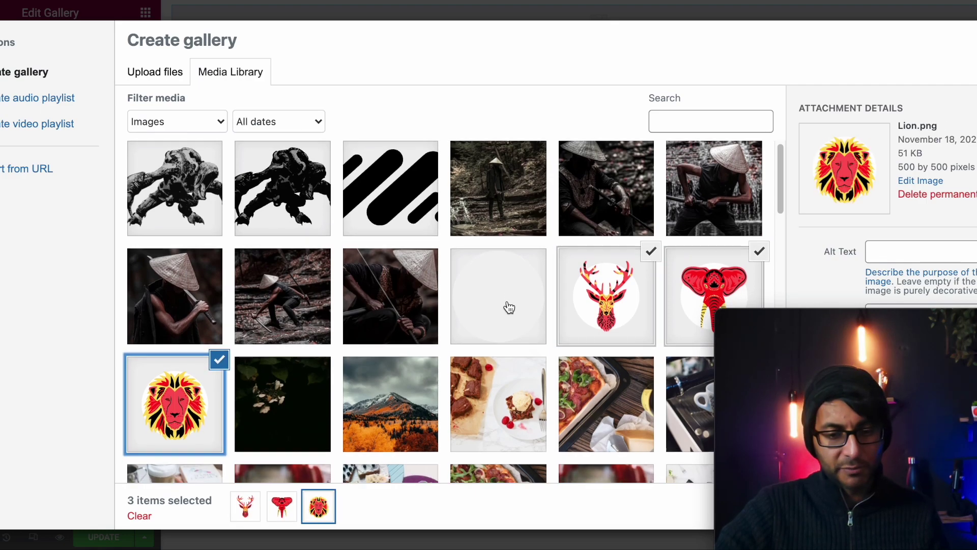
left_click_drag(872, 316, 872, 258)
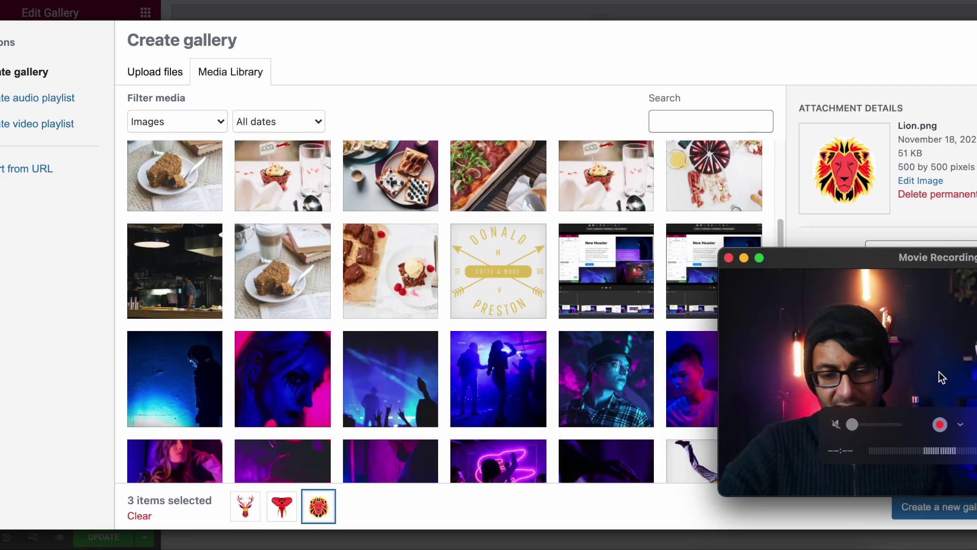
Create a new gallery from the three images and insert it into the page
left_click(954, 512)
left_click_drag(918, 278, 903, 318)
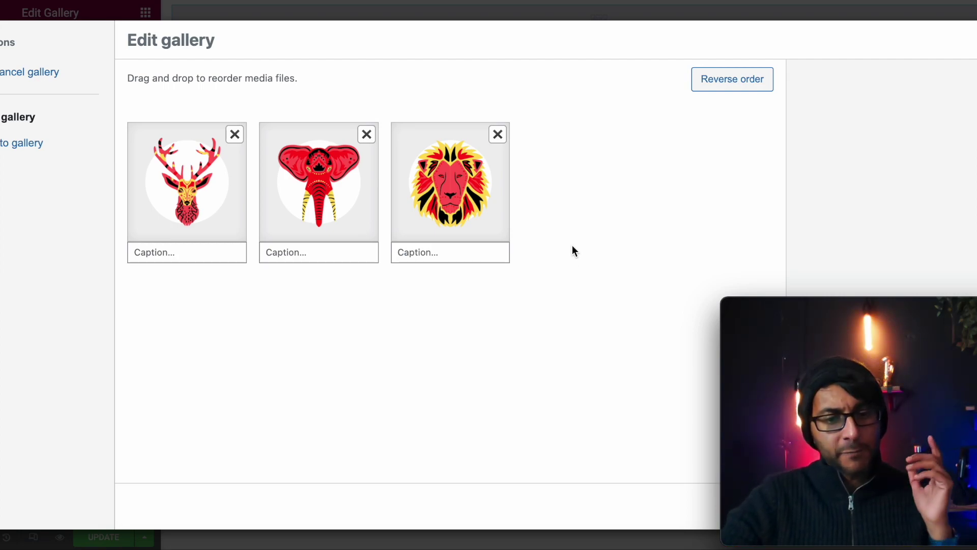
mouse_move(893, 306)
left_click_drag(892, 307, 894, 224)
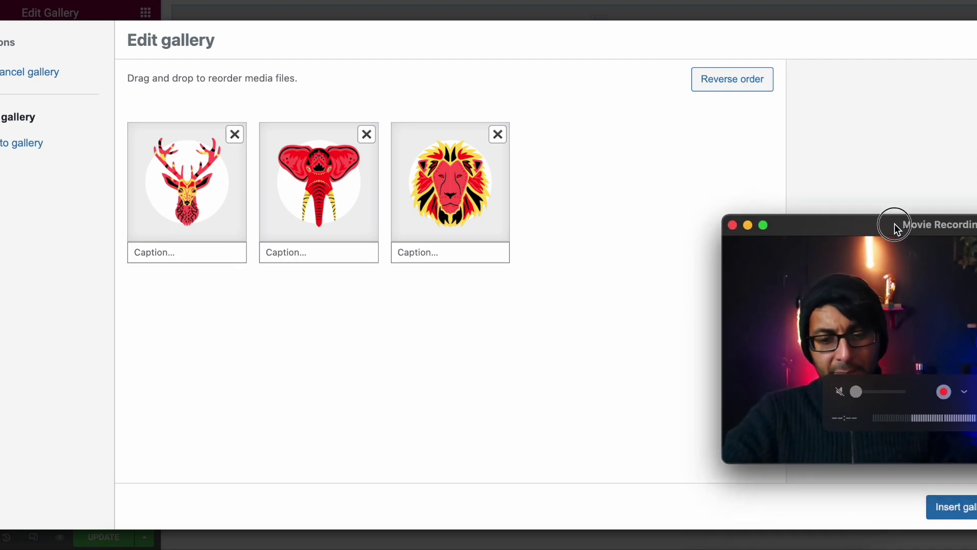
left_click(957, 508)
Try Justified and Masonry layouts, settling on Masonry with 3 columns
left_click_drag(926, 234, 933, 315)
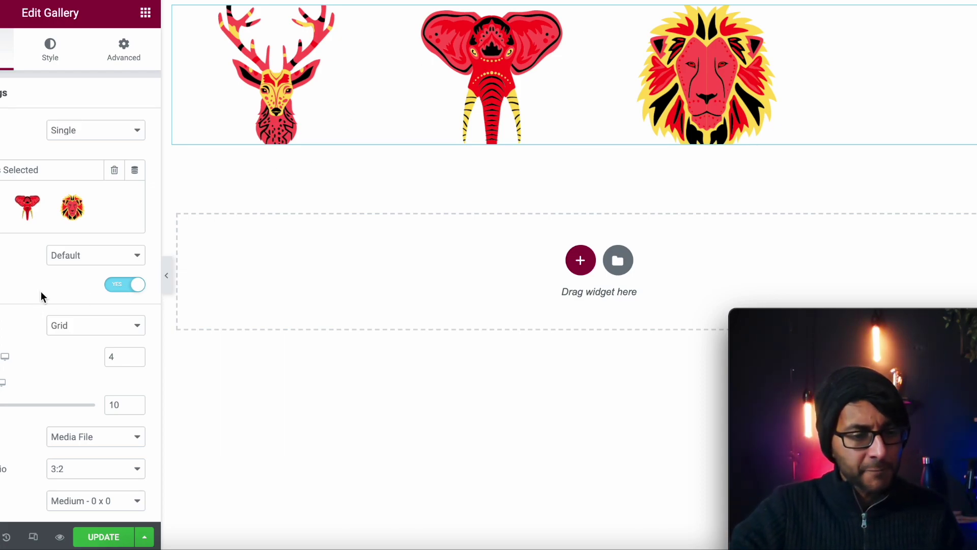
scroll(99, 336, "down", 1)
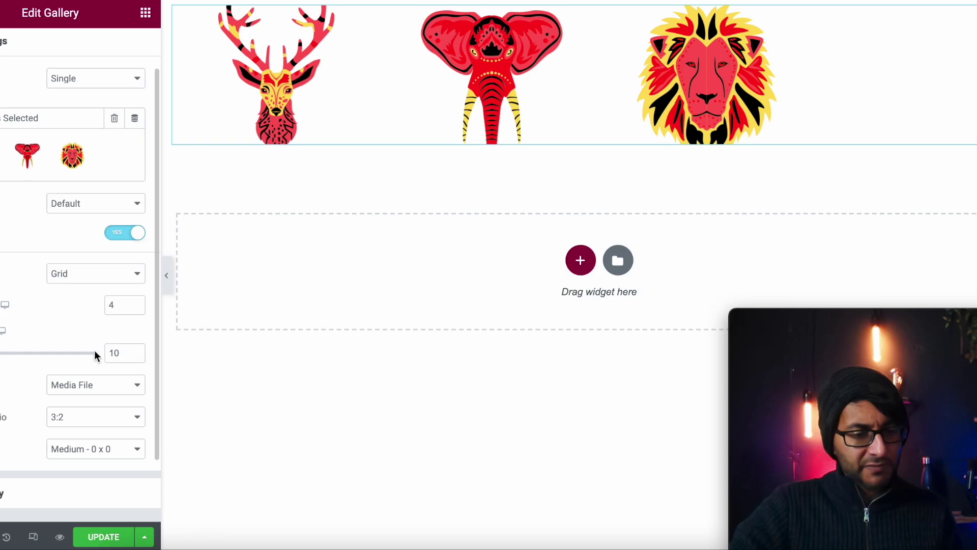
left_click(96, 280)
left_click(99, 302)
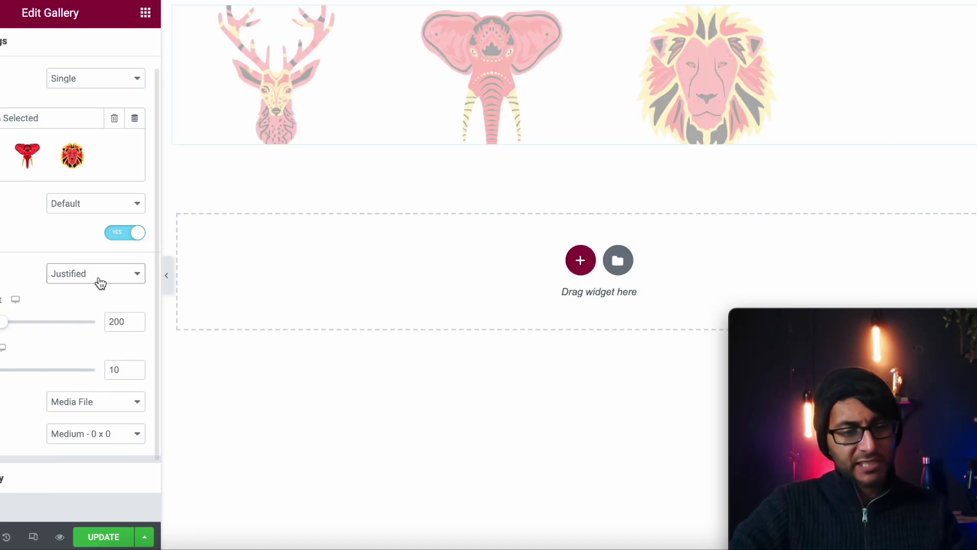
left_click(100, 283)
left_click(102, 316)
left_click(109, 278)
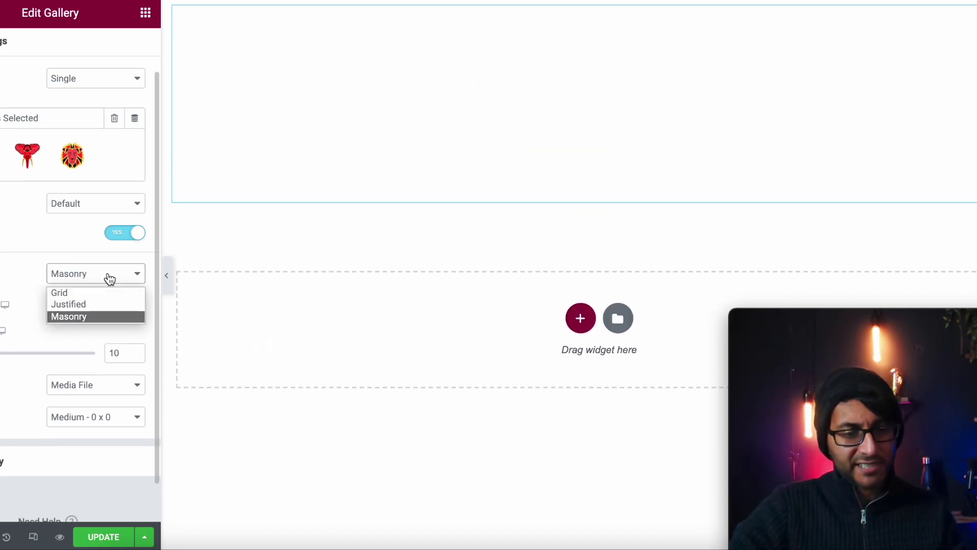
left_click(100, 304)
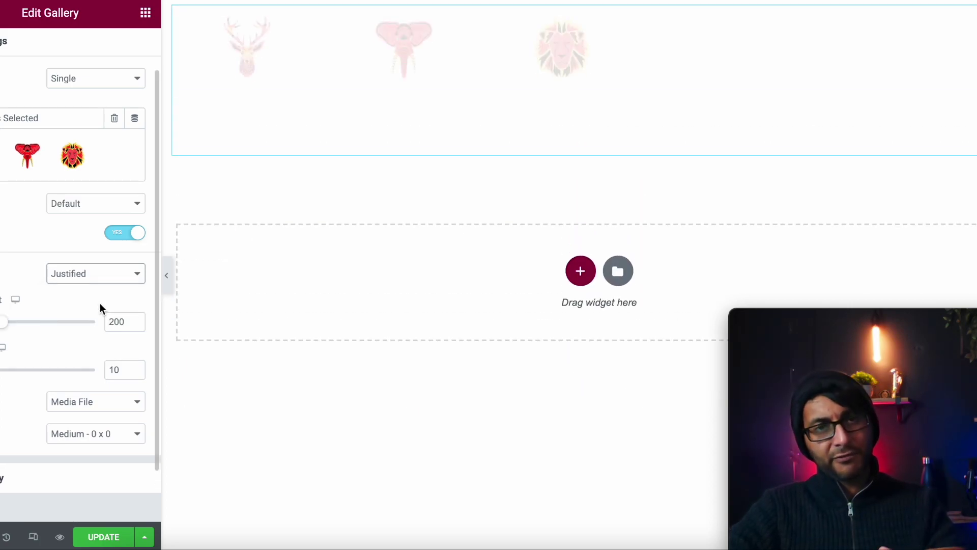
left_click(129, 275)
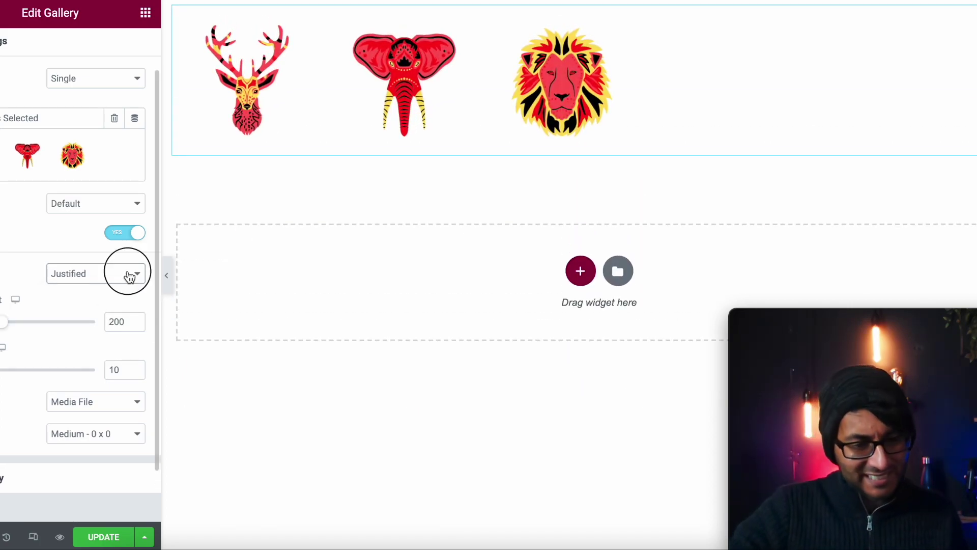
left_click(105, 316)
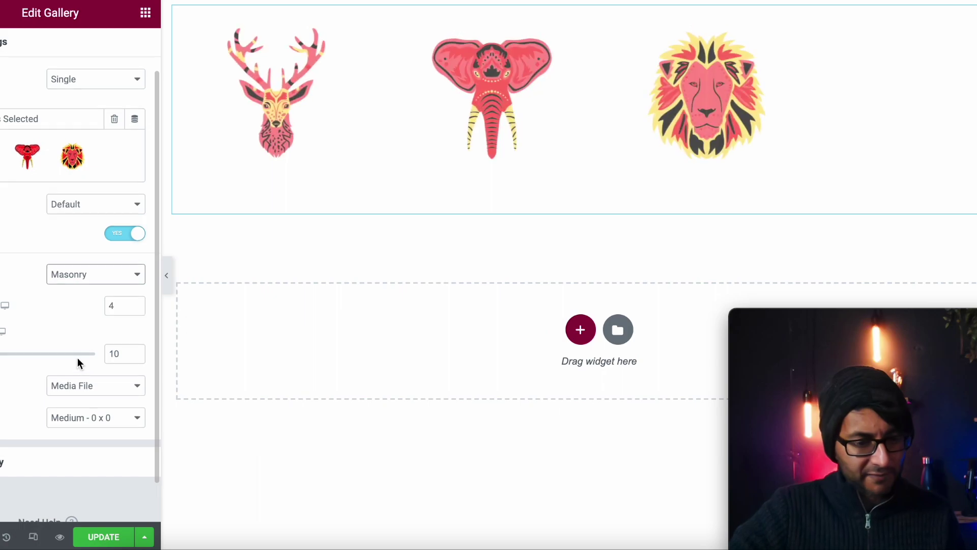
scroll(90, 330, "down", 1)
left_click(135, 272)
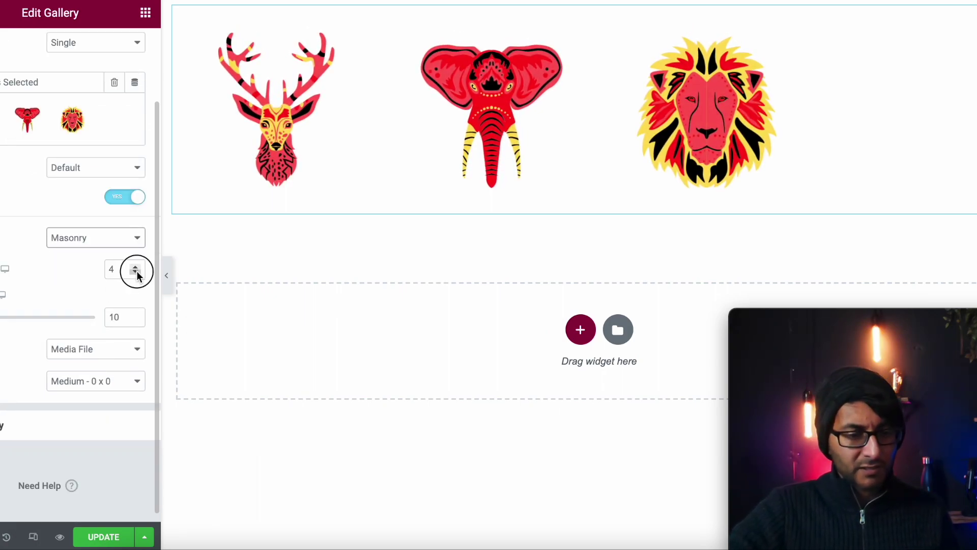
Try Media File and Custom URL link options, then set gallery images to no link
scroll(67, 389, "down", 1)
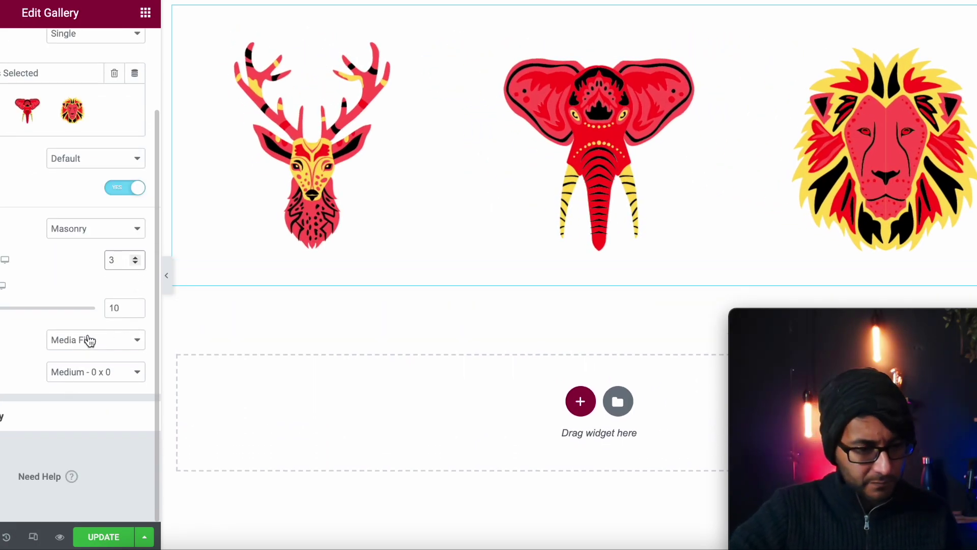
left_click(95, 343)
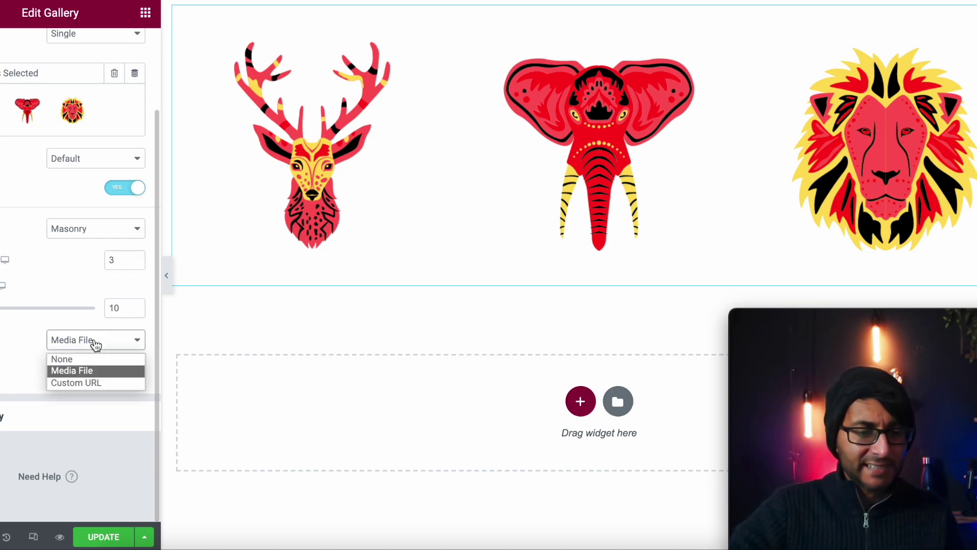
left_click(99, 368)
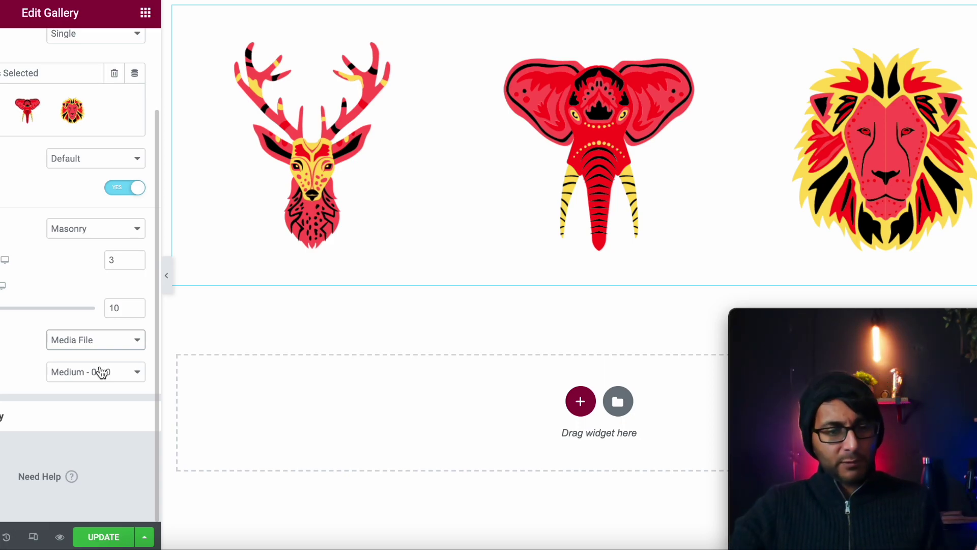
left_click(101, 346)
left_click(99, 383)
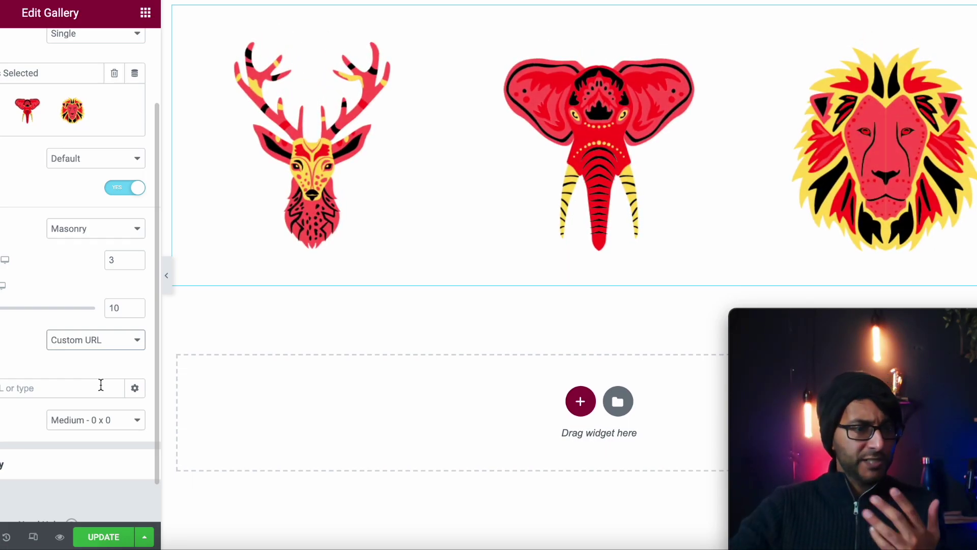
left_click(104, 344)
left_click(93, 356)
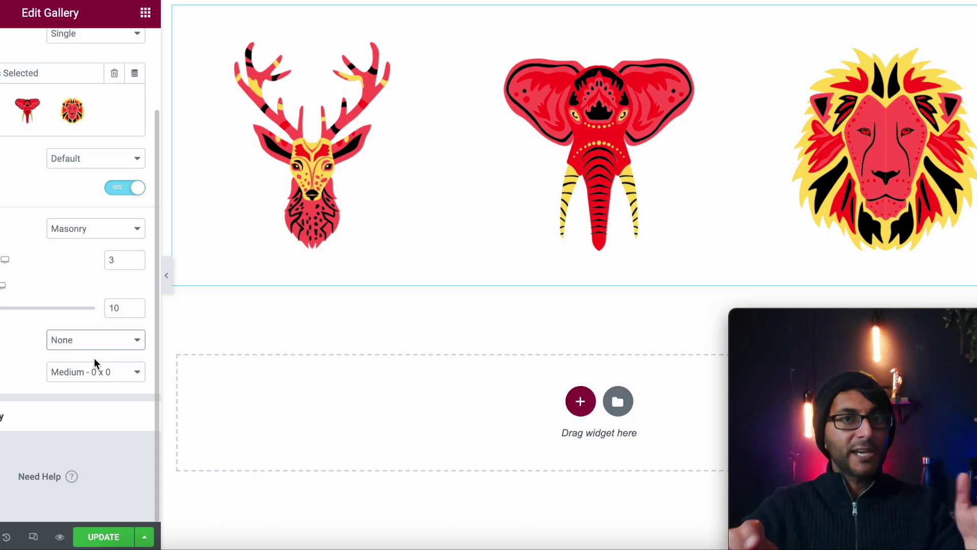
Set the image size to Full, save with Update, and return to the widget list
left_click(89, 375)
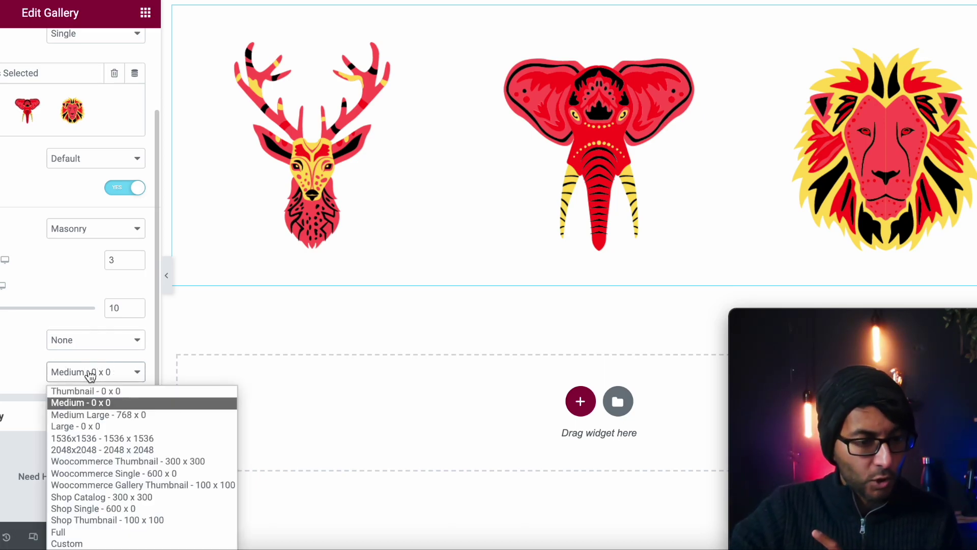
left_click(98, 532)
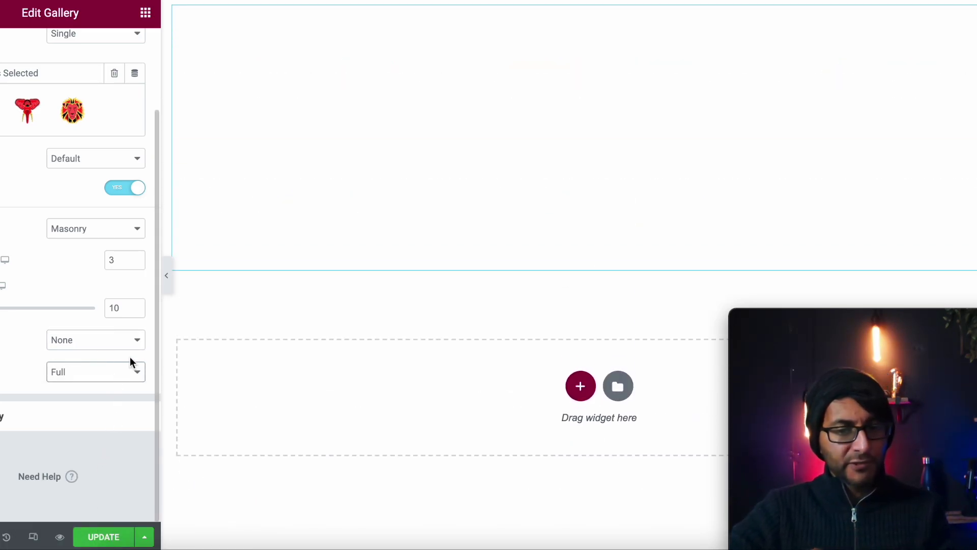
left_click(111, 536)
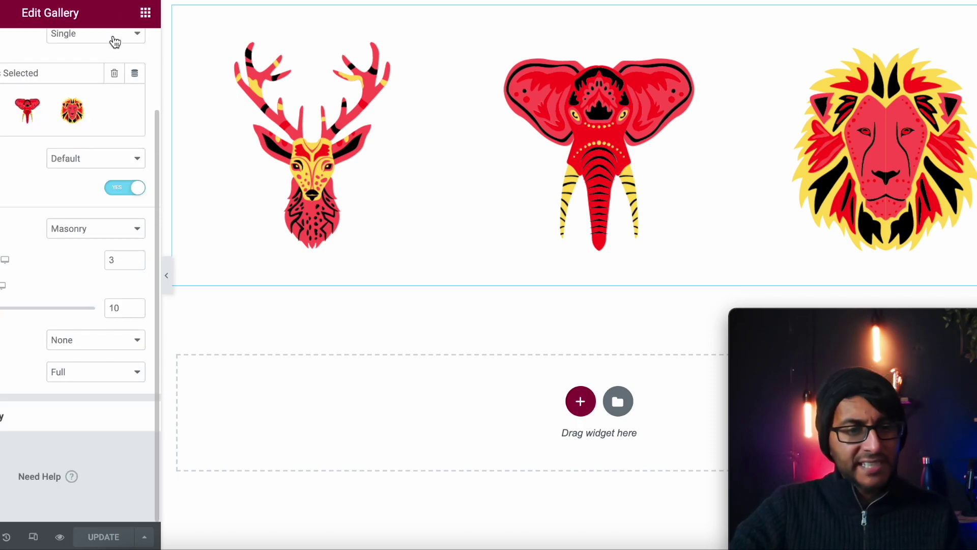
left_click(146, 13)
Place an HTML widget above the gallery and paste the per-image link script into its code
type("html")
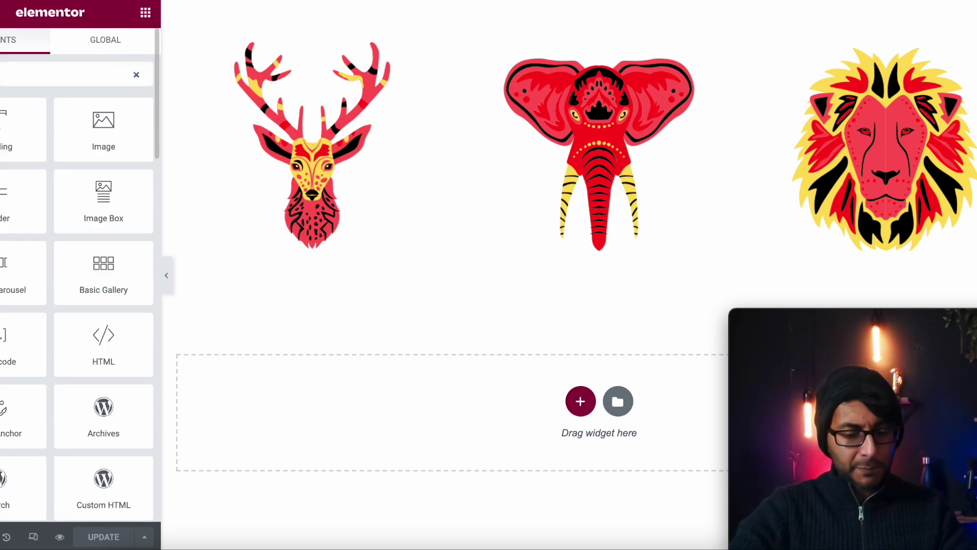
left_click_drag(20, 137, 547, 35)
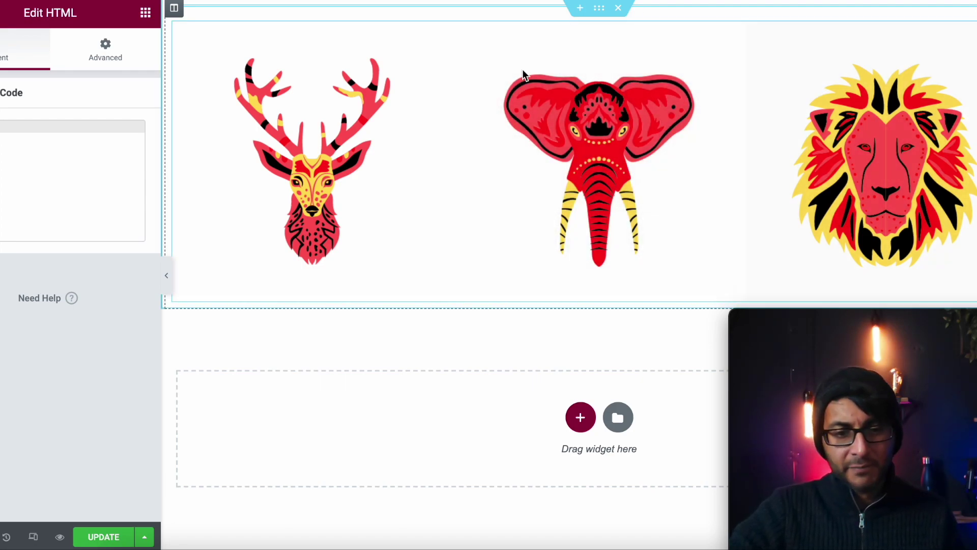
left_click(1, 536)
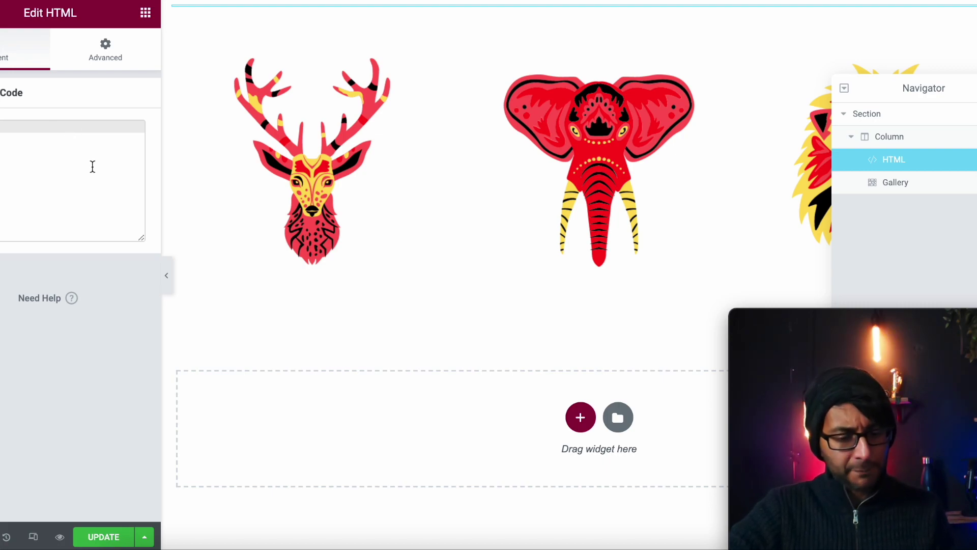
key("ctrl+v")
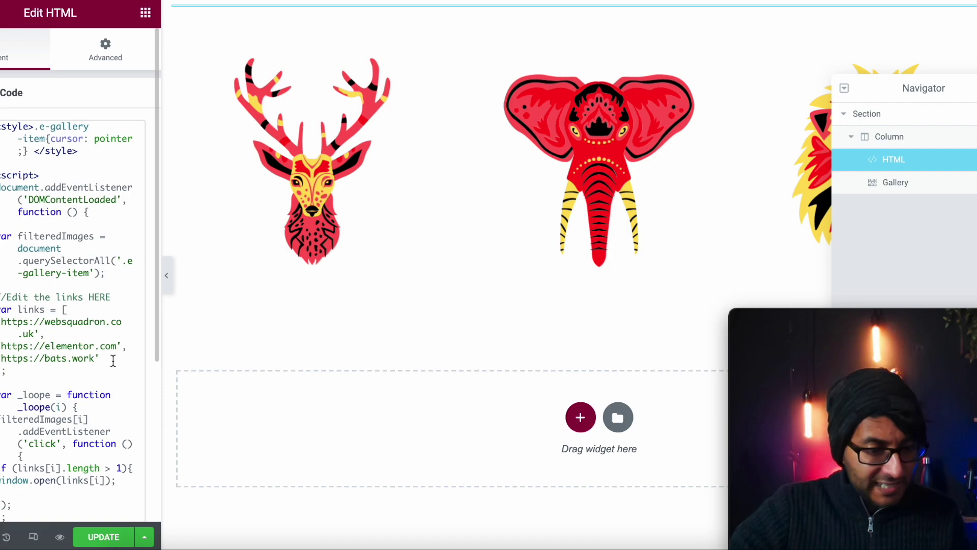
left_click_drag(113, 360, 11, 327)
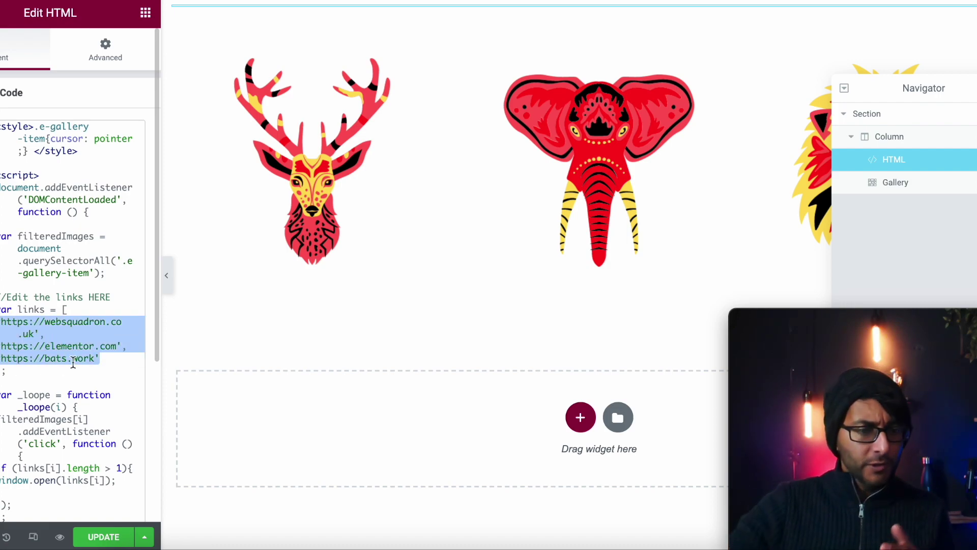
left_click_drag(163, 351, 277, 338)
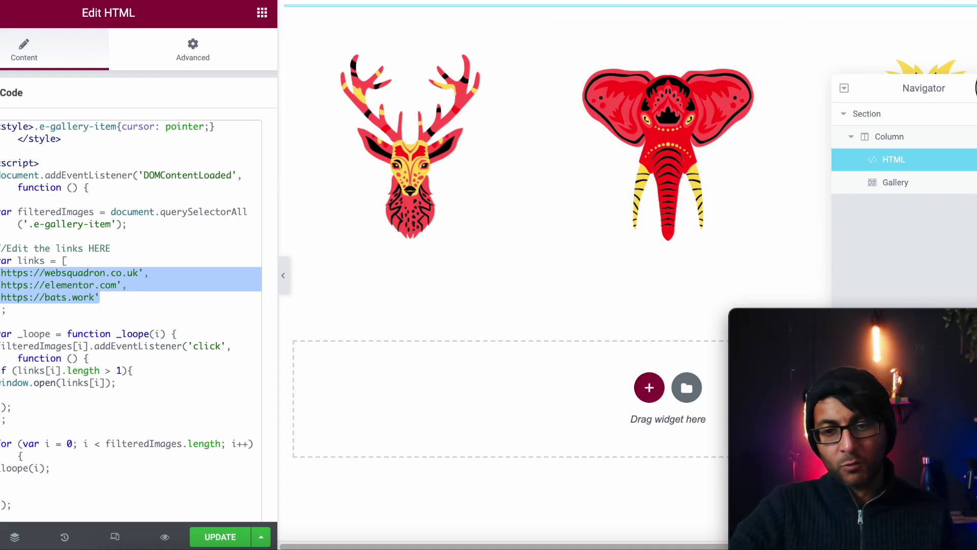
left_click(975, 88)
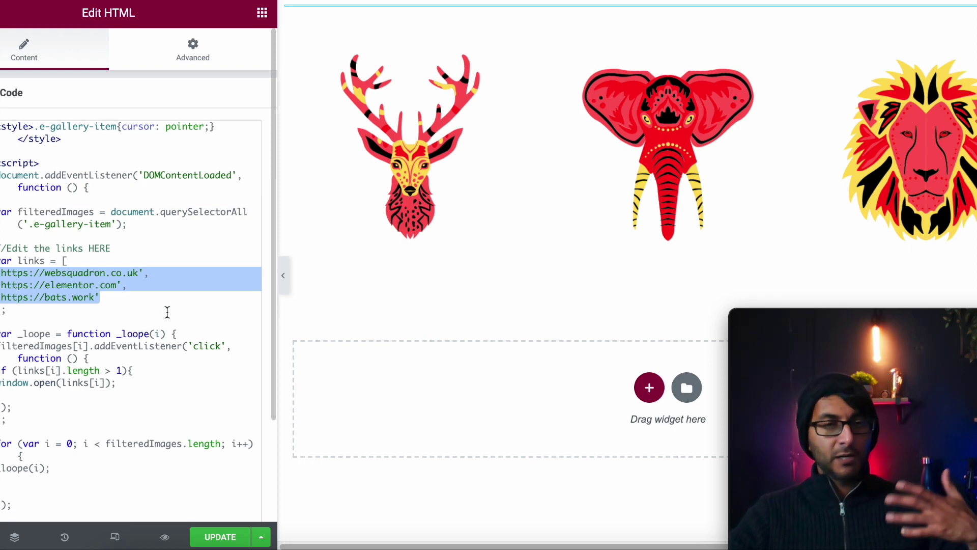
Save the page, add then remove a line after the last link, and save again
left_click(167, 312)
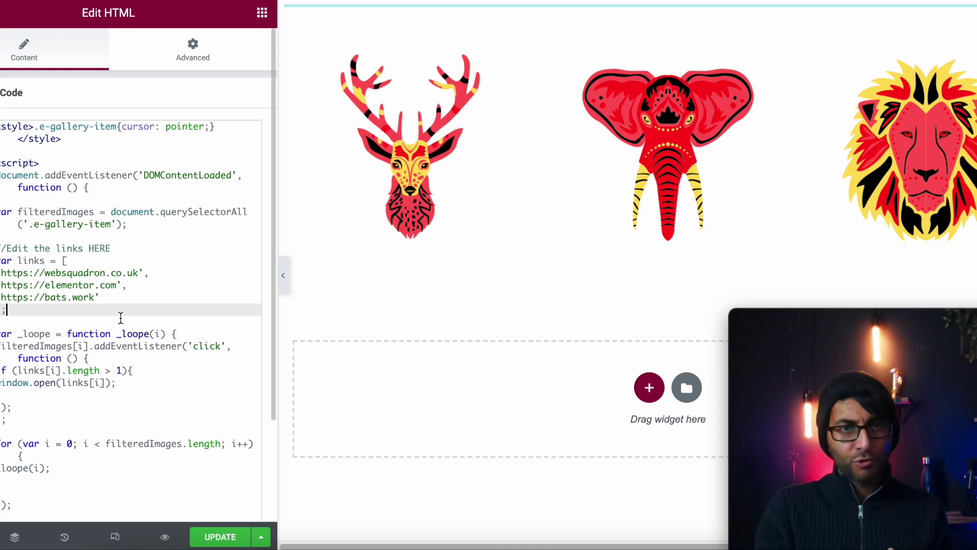
left_click(227, 541)
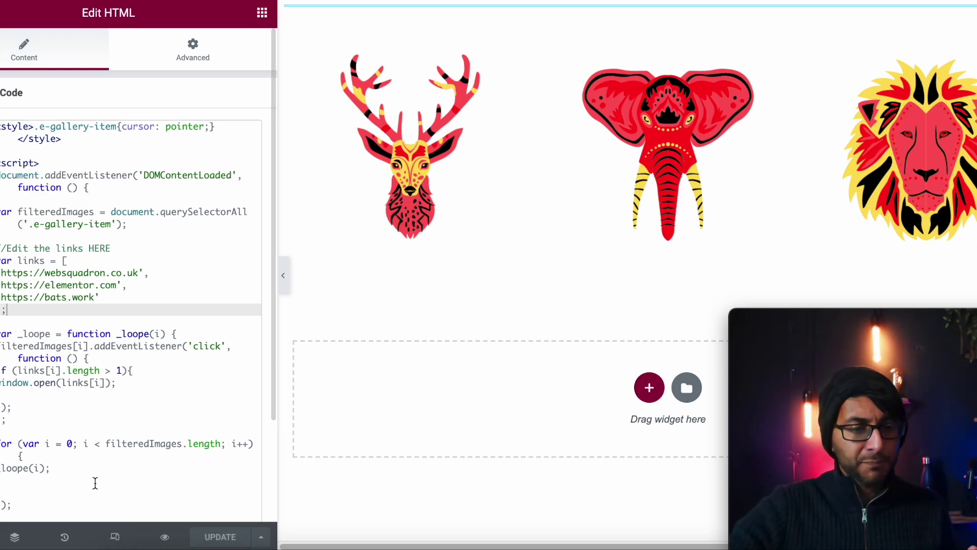
left_click(112, 299)
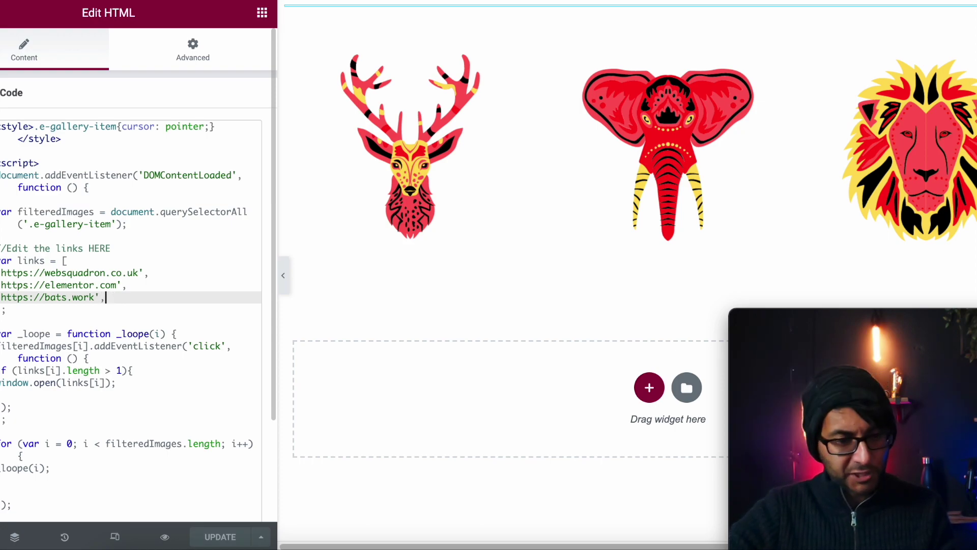
key("Return")
type("'")
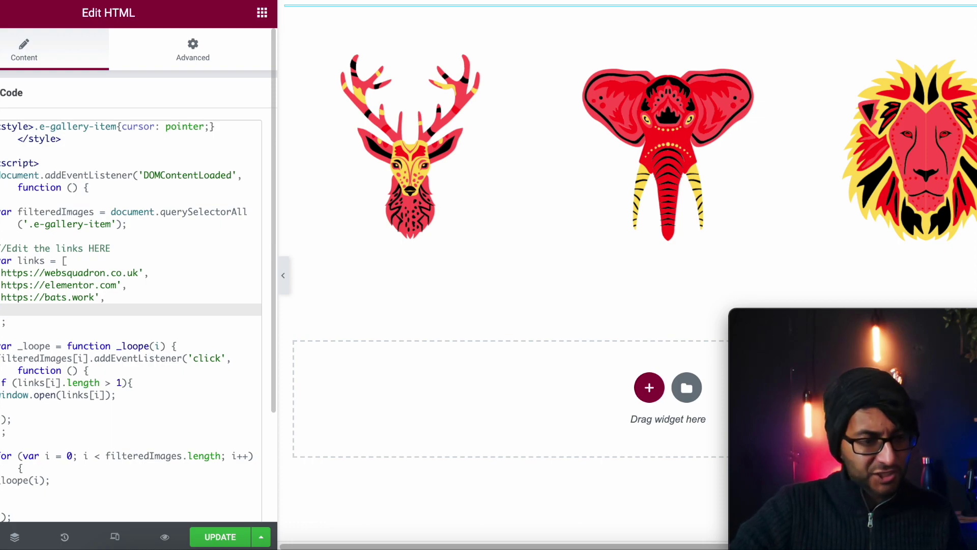
key("BackSpace")
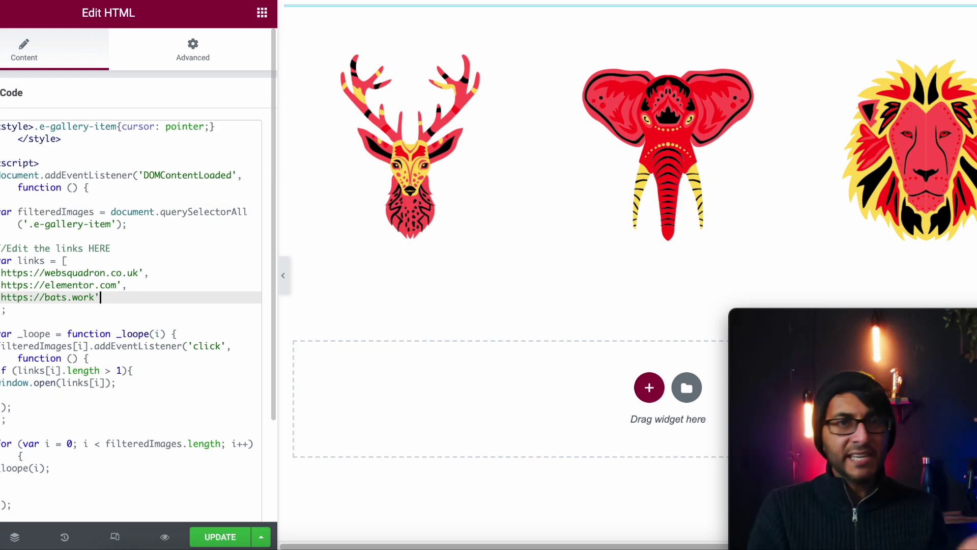
left_click(220, 537)
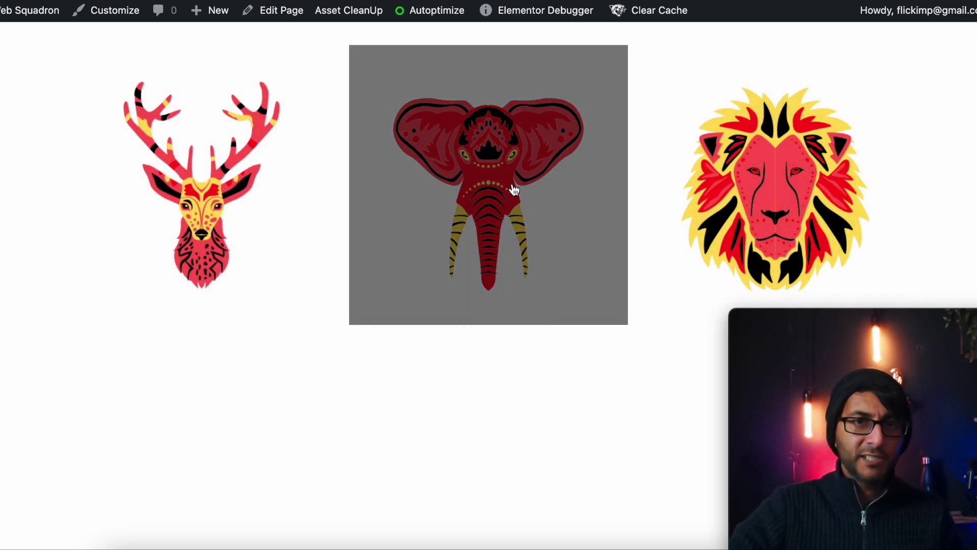
Check that the elephant and deer images each open their own website, then return to the gallery
left_click(514, 190)
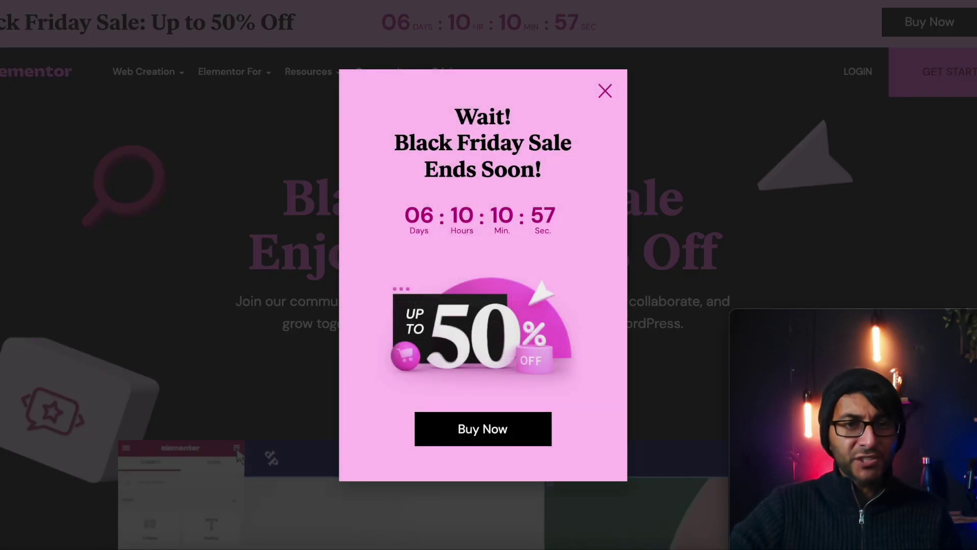
key("super+w")
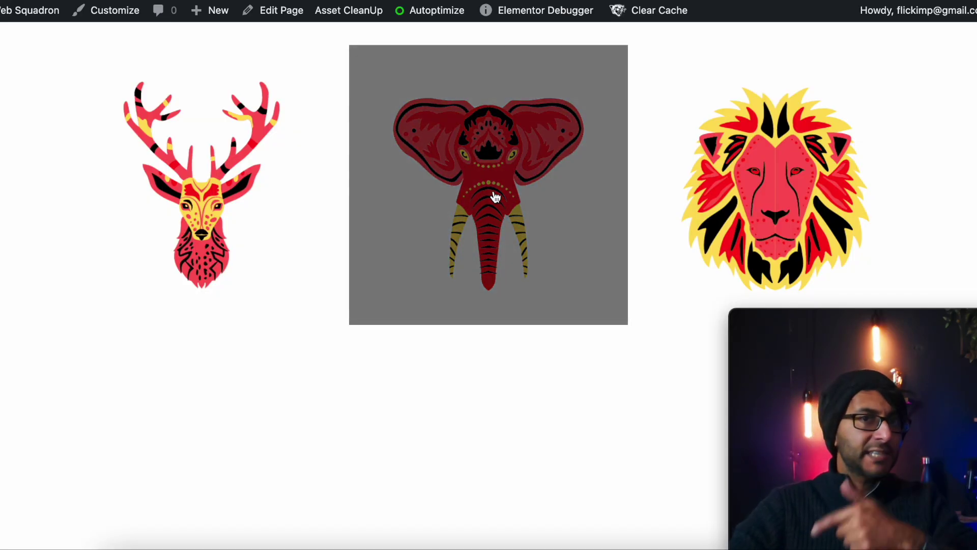
left_click(255, 192)
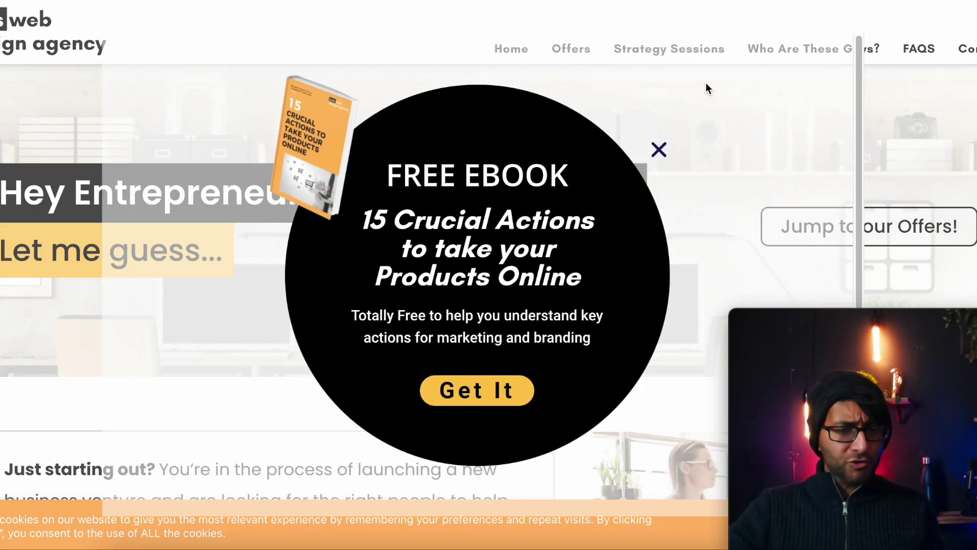
left_click(659, 149)
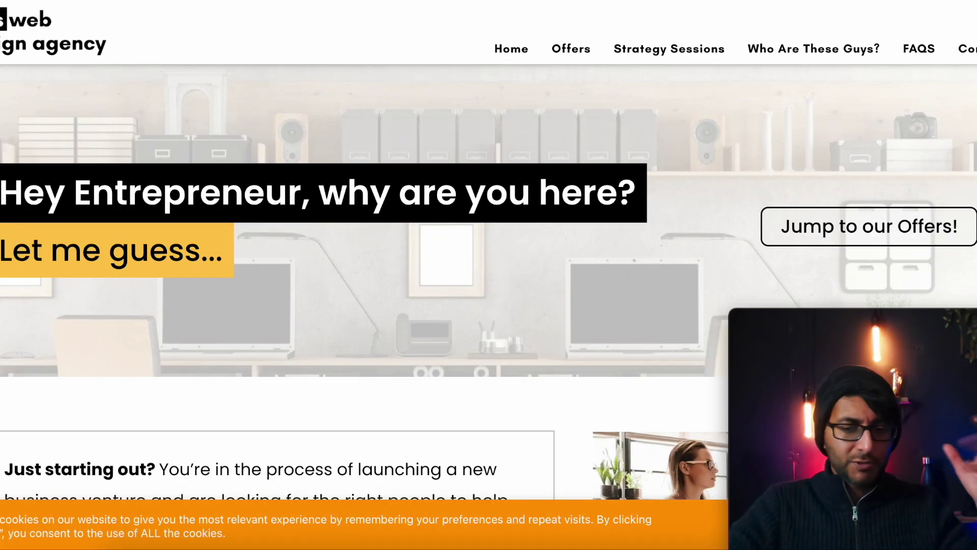
key("alt+Left")
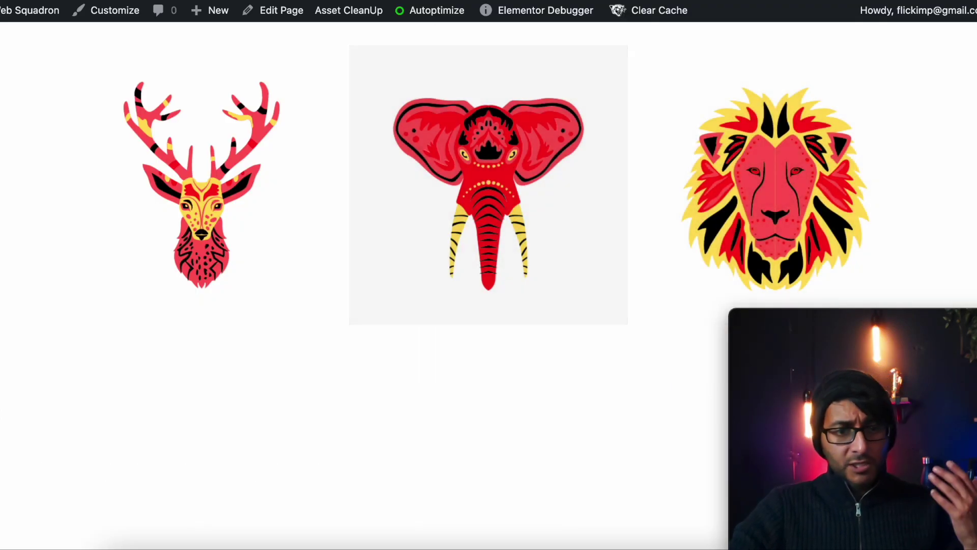